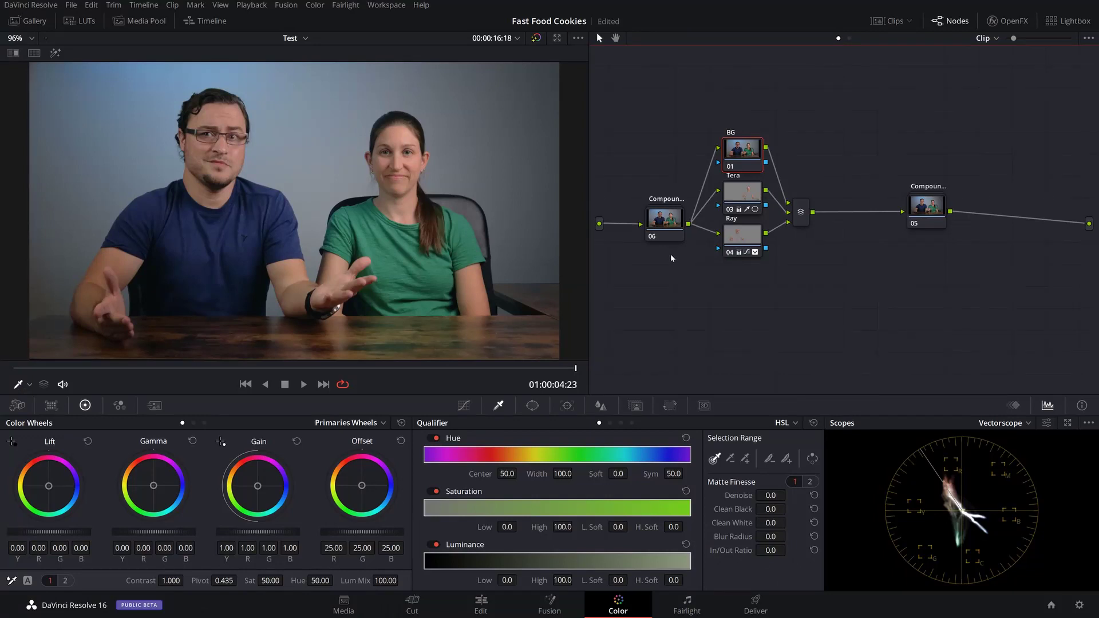
Inspect the compound nodes and the Tera and Ray qualifier mattes, then return to the BG node.
{"action": "left_click", "coordinate": [661, 231]}
{"action": "left_click", "coordinate": [918, 223]}
{"action": "left_click", "coordinate": [747, 155]}
{"action": "right_click", "coordinate": [747, 154]}
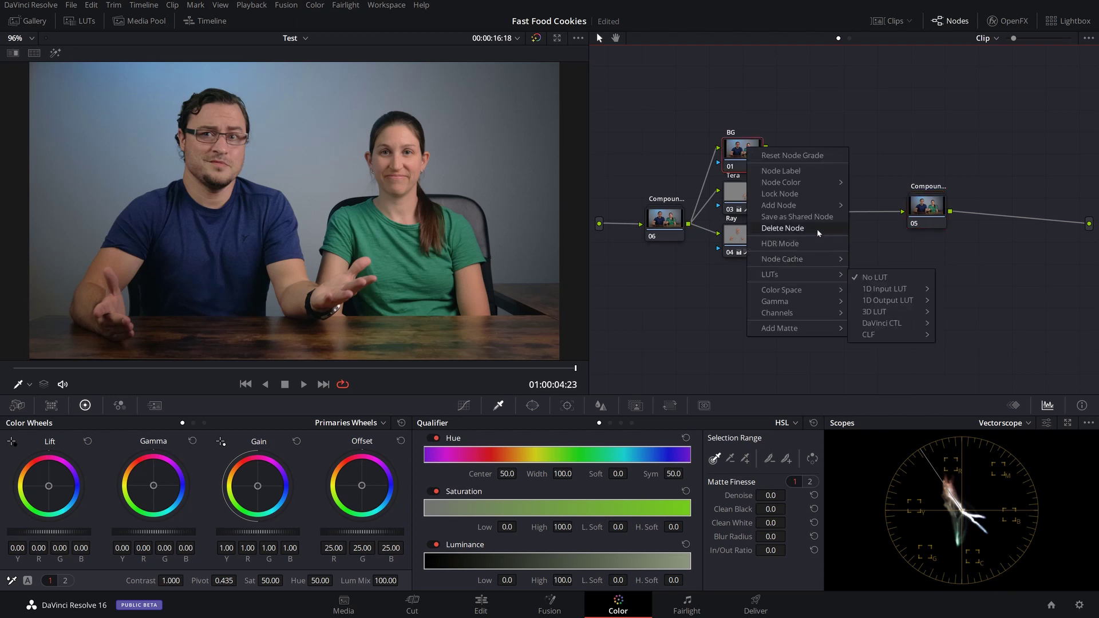
{"action": "mouse_move", "coordinate": [824, 206]}
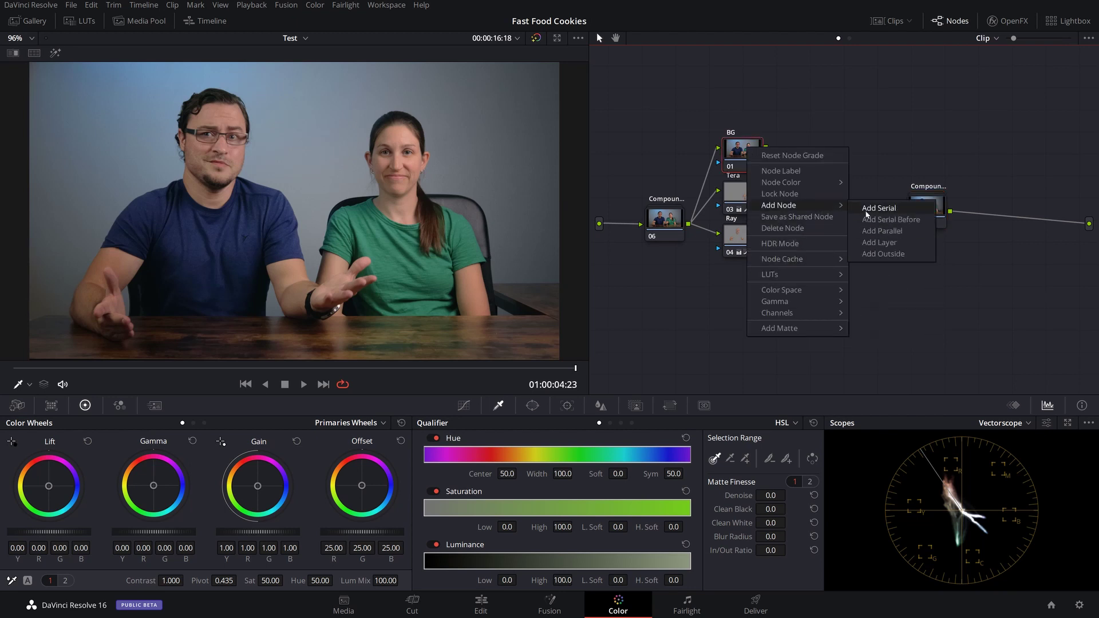
{"action": "left_click", "coordinate": [857, 231]}
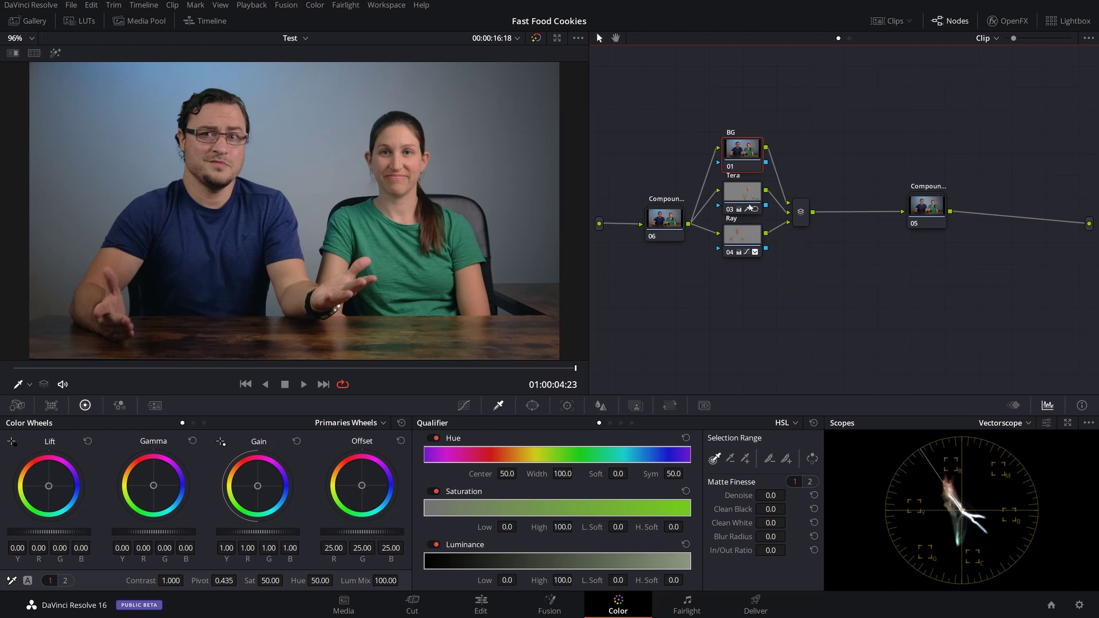
{"action": "mouse_move", "coordinate": [749, 207]}
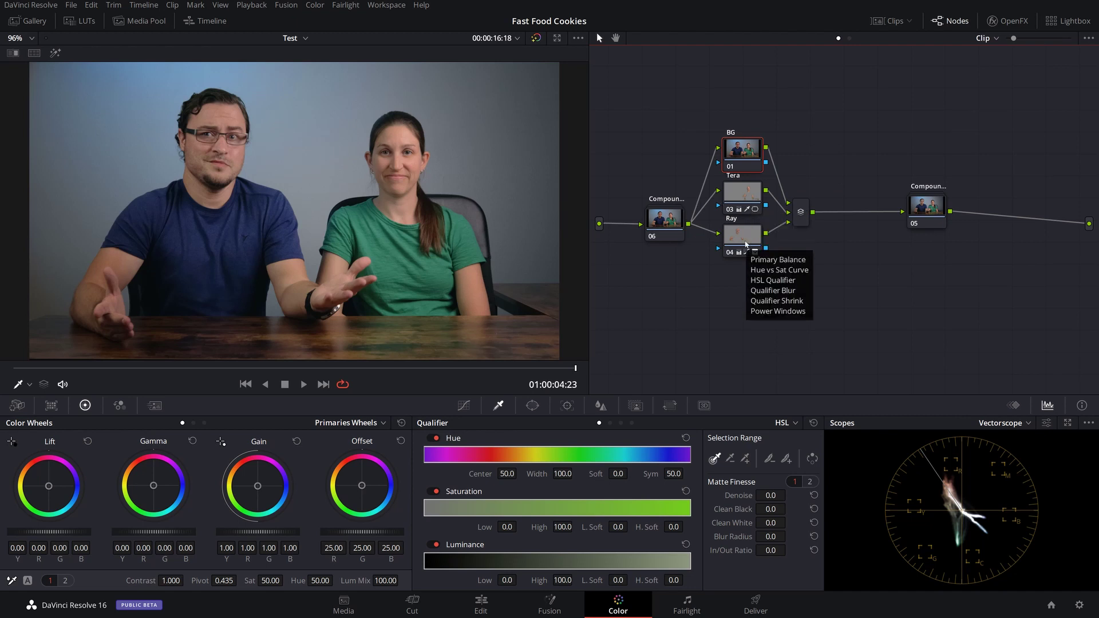
{"action": "left_click", "coordinate": [744, 196]}
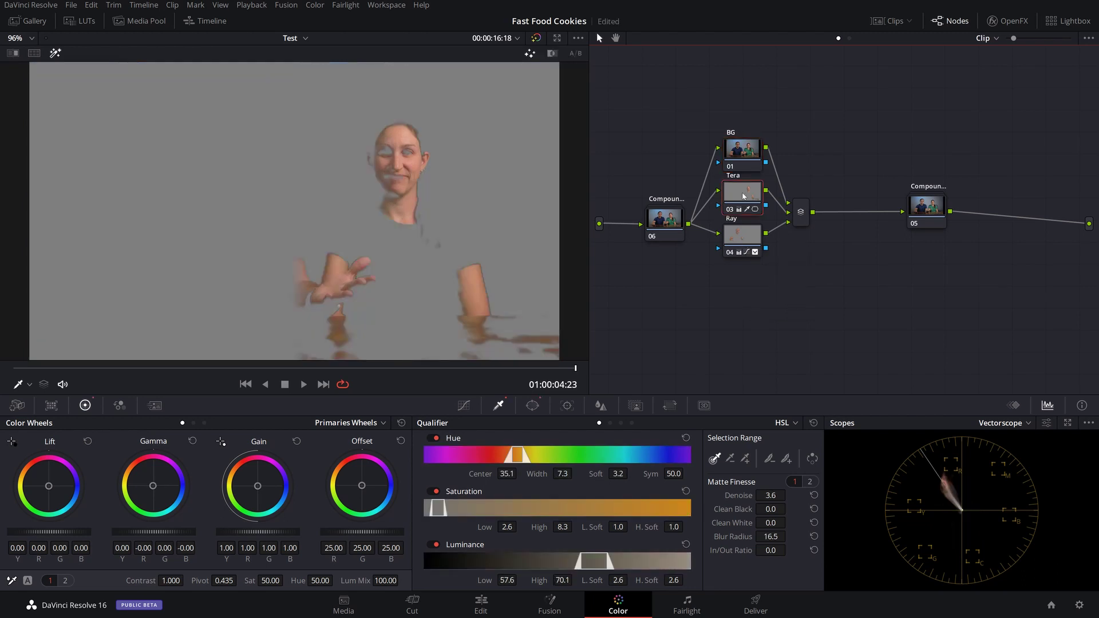
{"action": "left_click", "coordinate": [739, 230]}
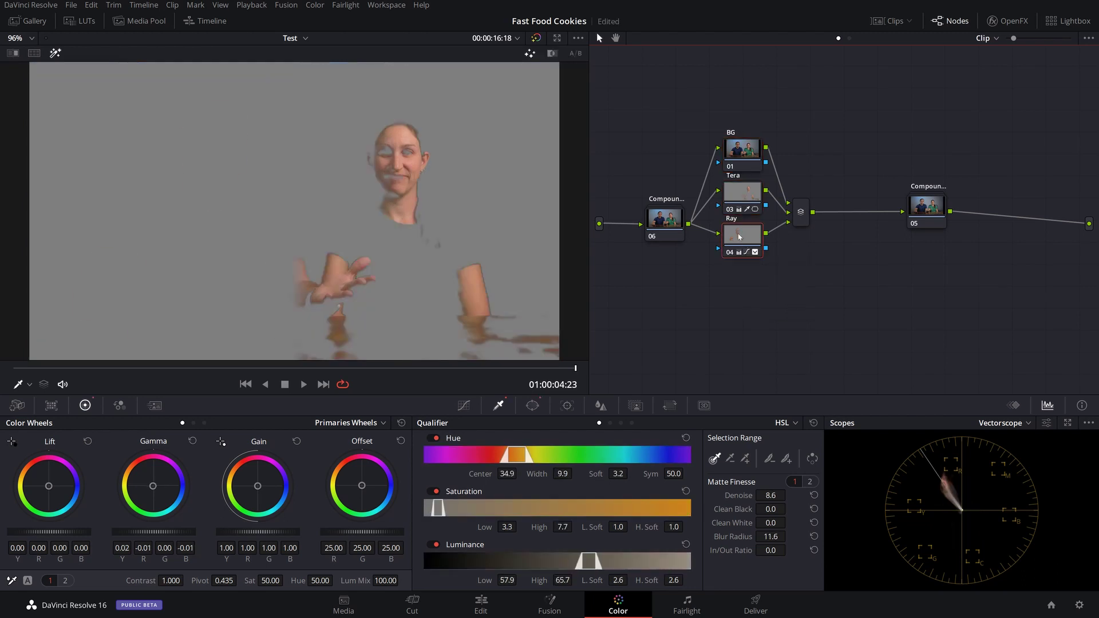
{"action": "left_click", "coordinate": [752, 145]}
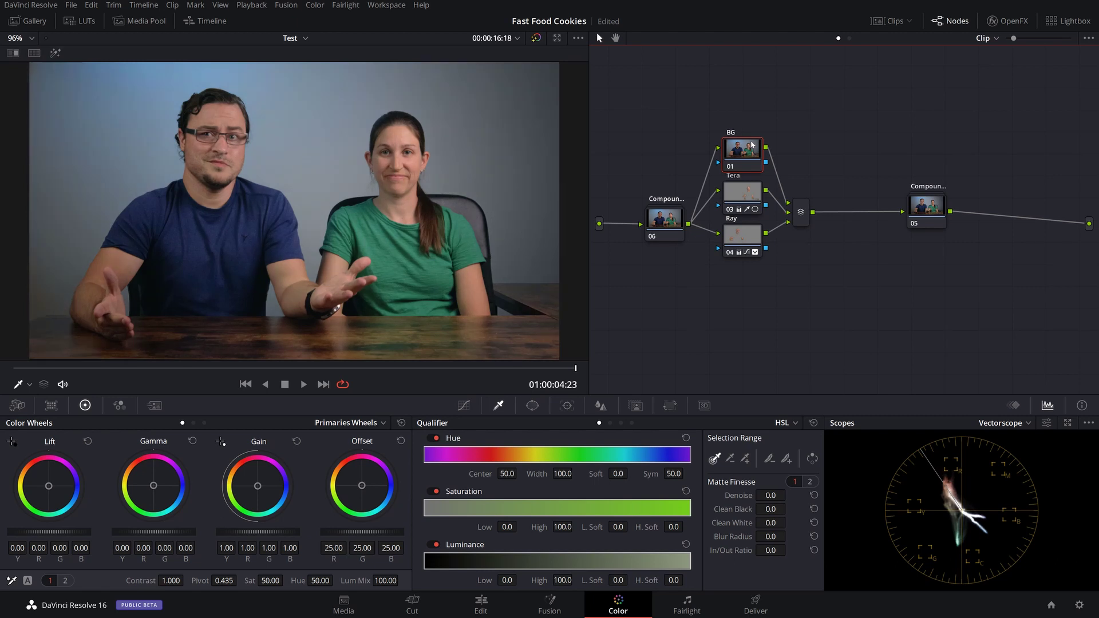
Sample the blue-grey wall with Highlight on, then tune the hue range toward blue (width 80.7).
{"action": "key", "text": "shift+h"}
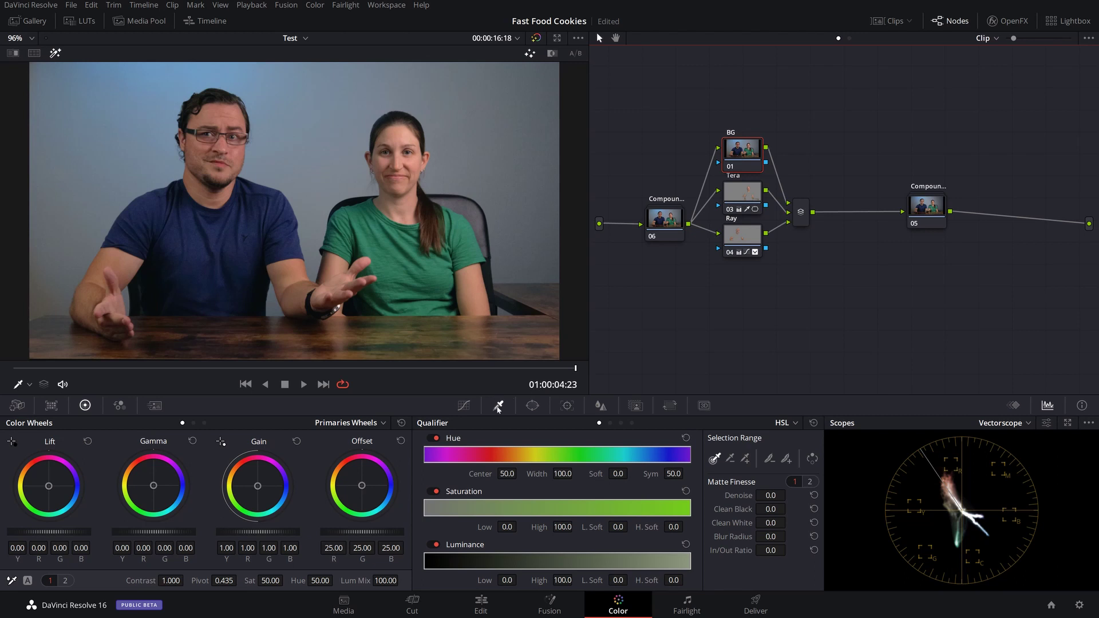
{"action": "left_click", "coordinate": [71, 245]}
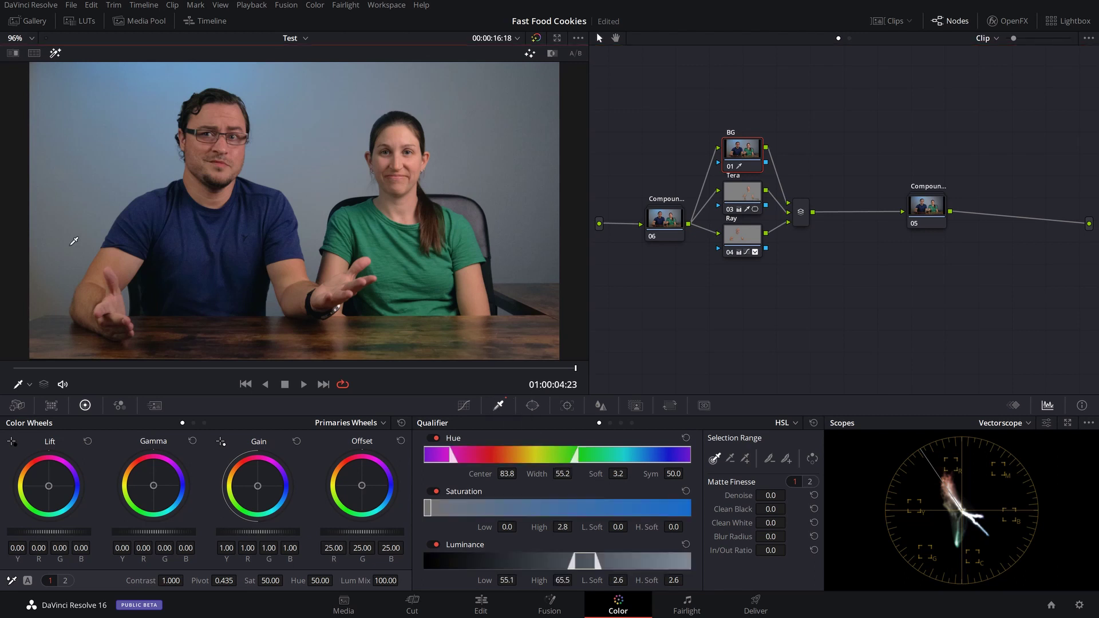
{"action": "left_click_drag", "start_coordinate": [95, 140], "coordinate": [144, 76]}
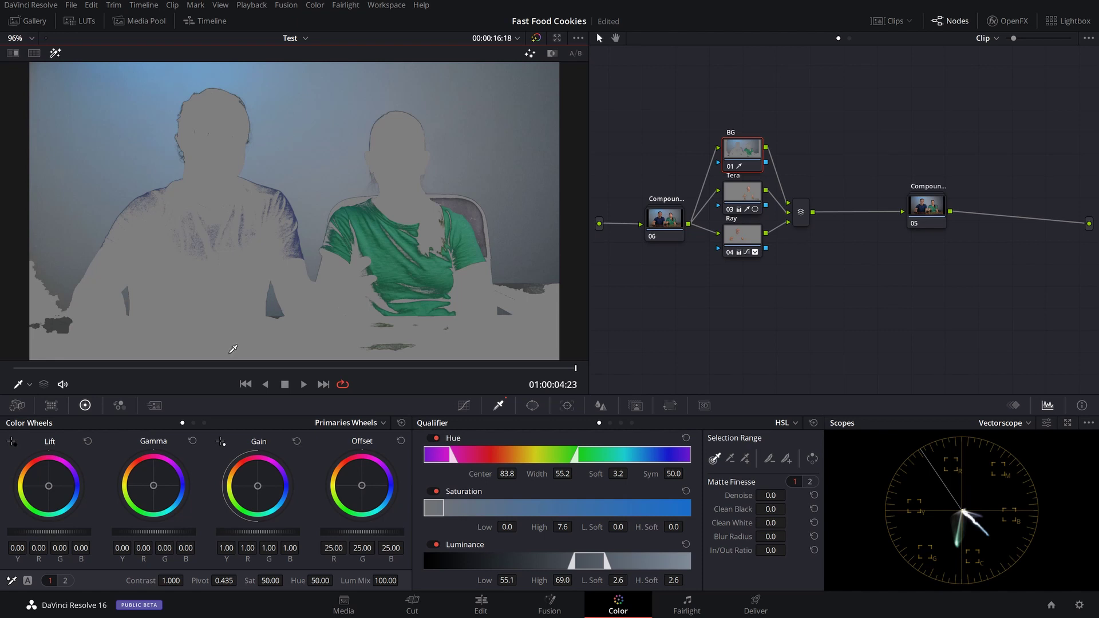
{"action": "key", "text": "ctrl+y"}
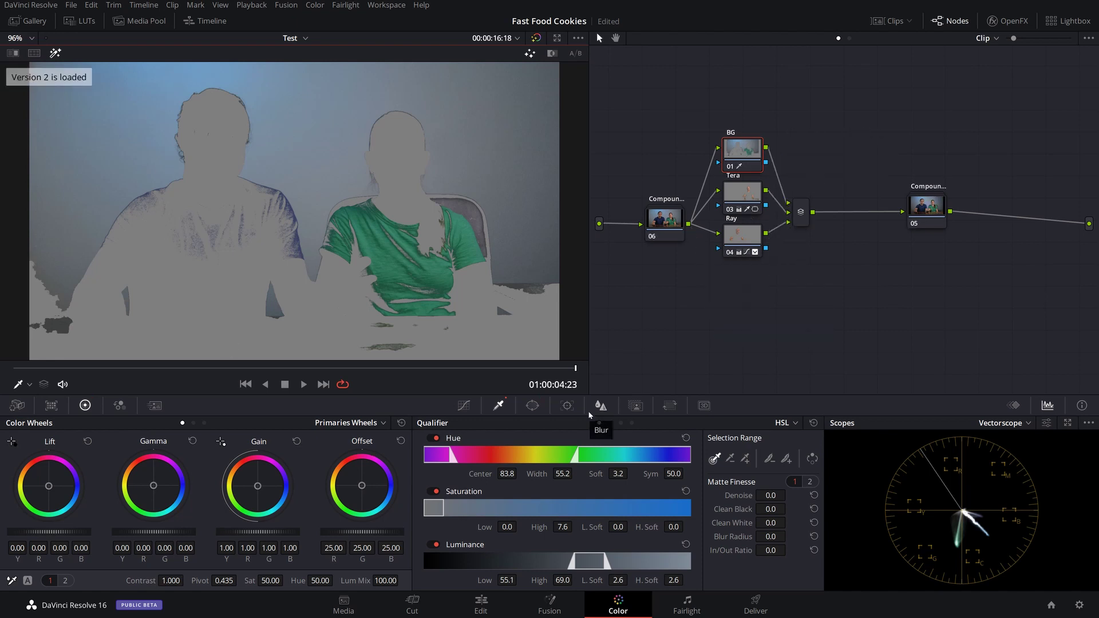
{"action": "left_click_drag", "start_coordinate": [563, 473], "coordinate": [536, 459]}
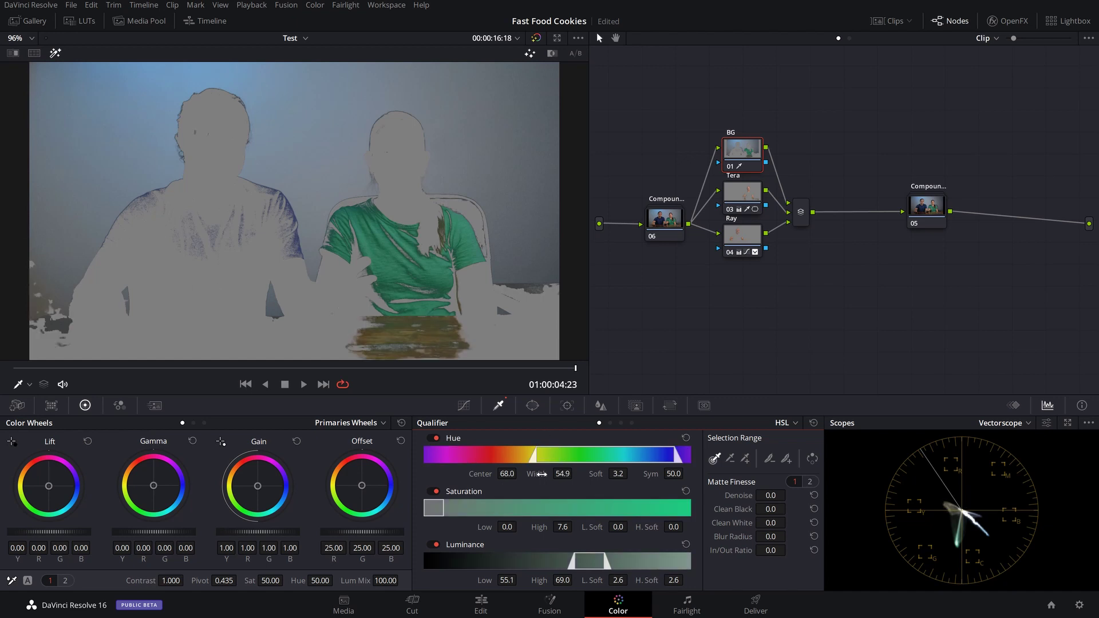
{"action": "left_click_drag", "start_coordinate": [540, 474], "coordinate": [575, 473]}
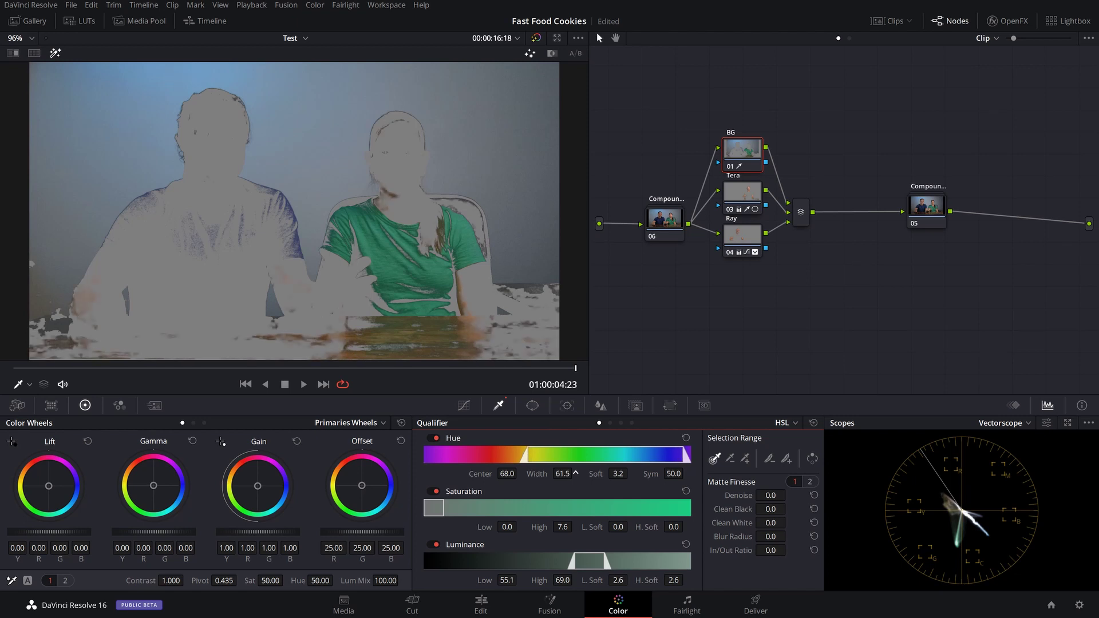
{"action": "left_click_drag", "start_coordinate": [482, 473], "coordinate": [520, 473]}
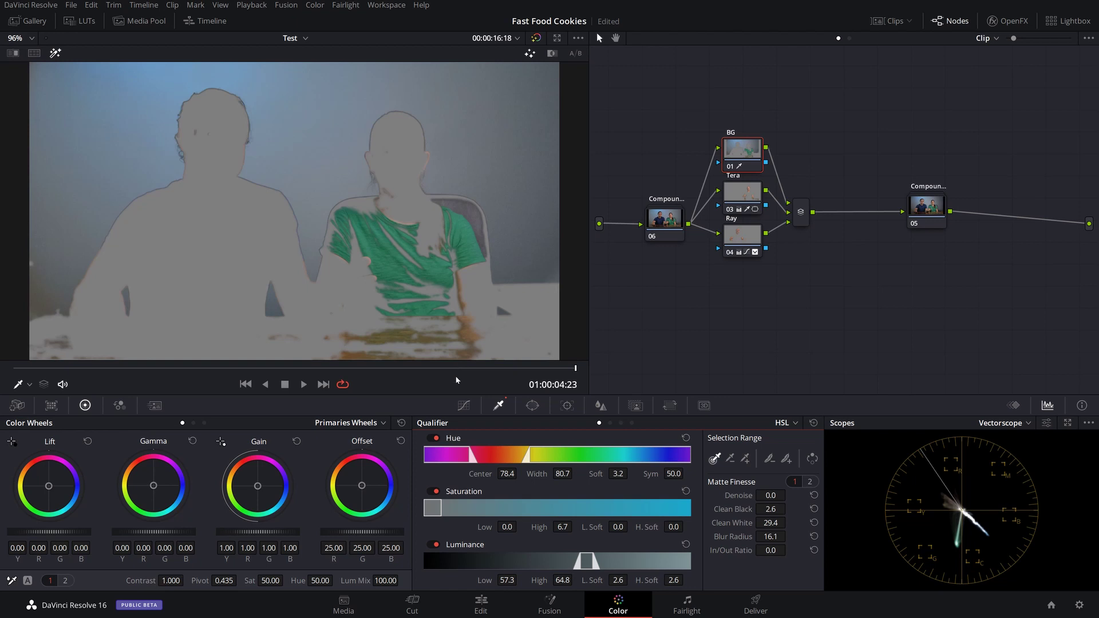
Limit the BG key with a lowered, slightly tilted soft gradient window and add parallel node 07.
{"action": "left_click", "coordinate": [534, 405]}
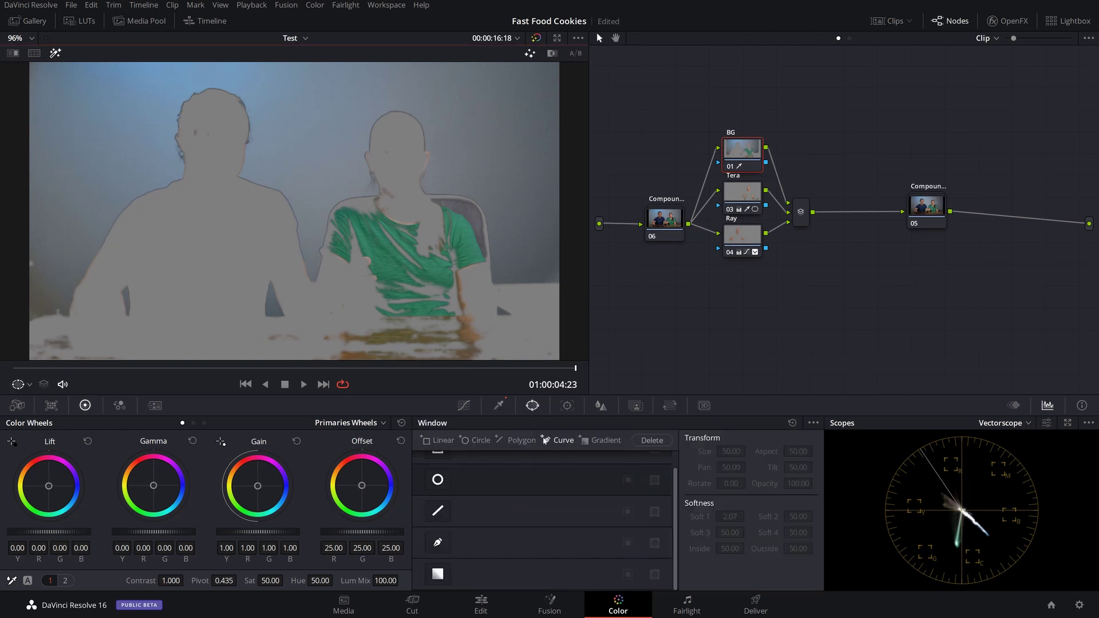
{"action": "left_click", "coordinate": [437, 572]}
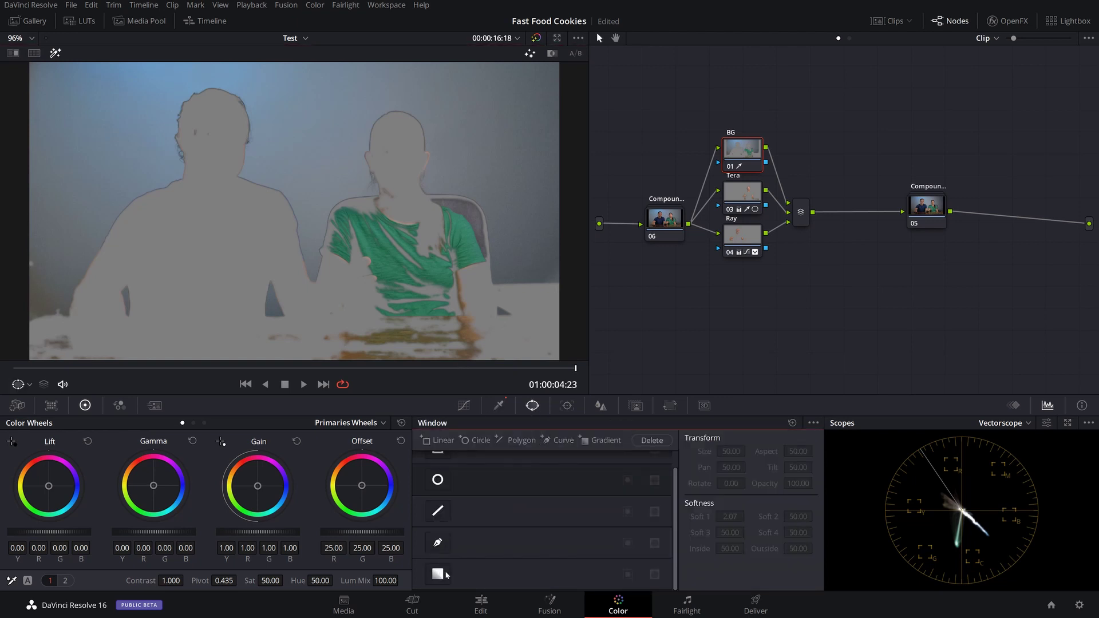
{"action": "left_click_drag", "start_coordinate": [299, 212], "coordinate": [301, 262]}
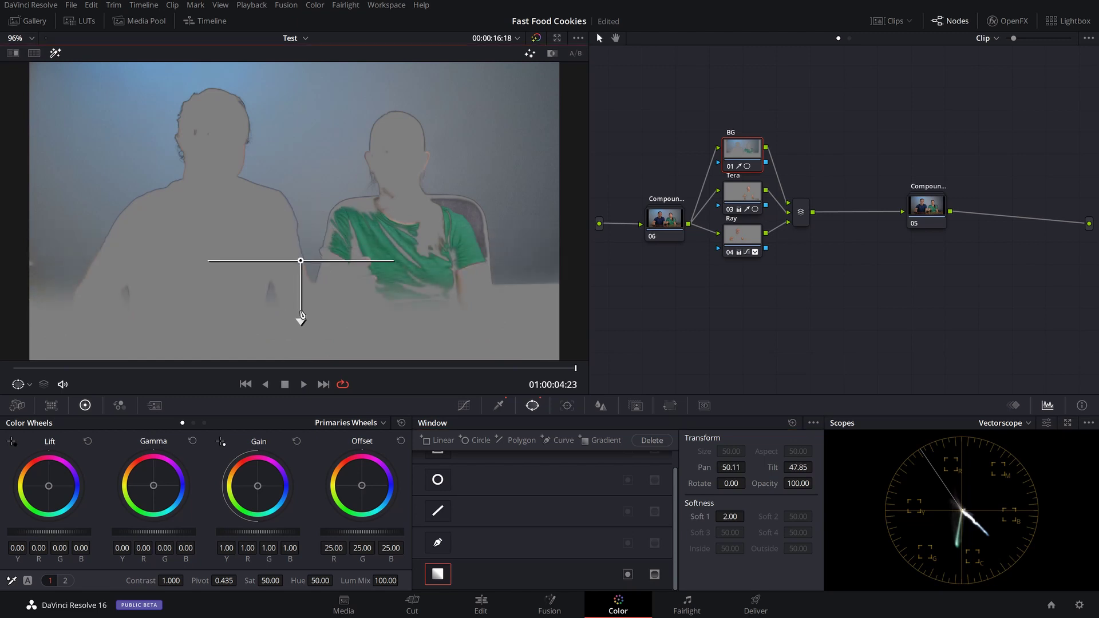
{"action": "left_click_drag", "start_coordinate": [300, 321], "coordinate": [305, 293]}
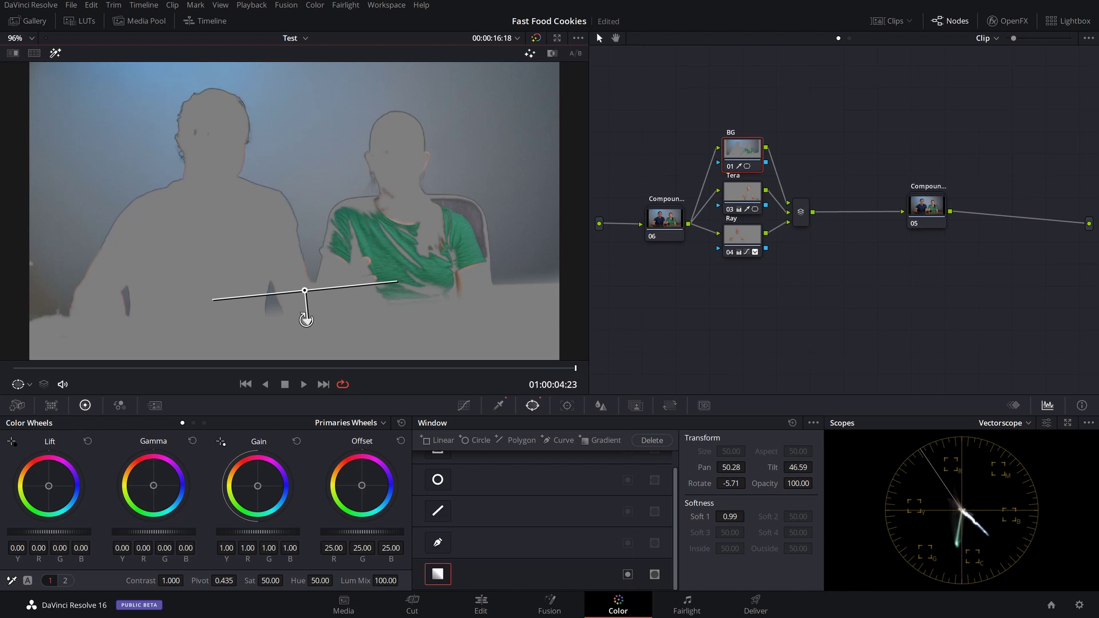
{"action": "key", "text": "alt+l"}
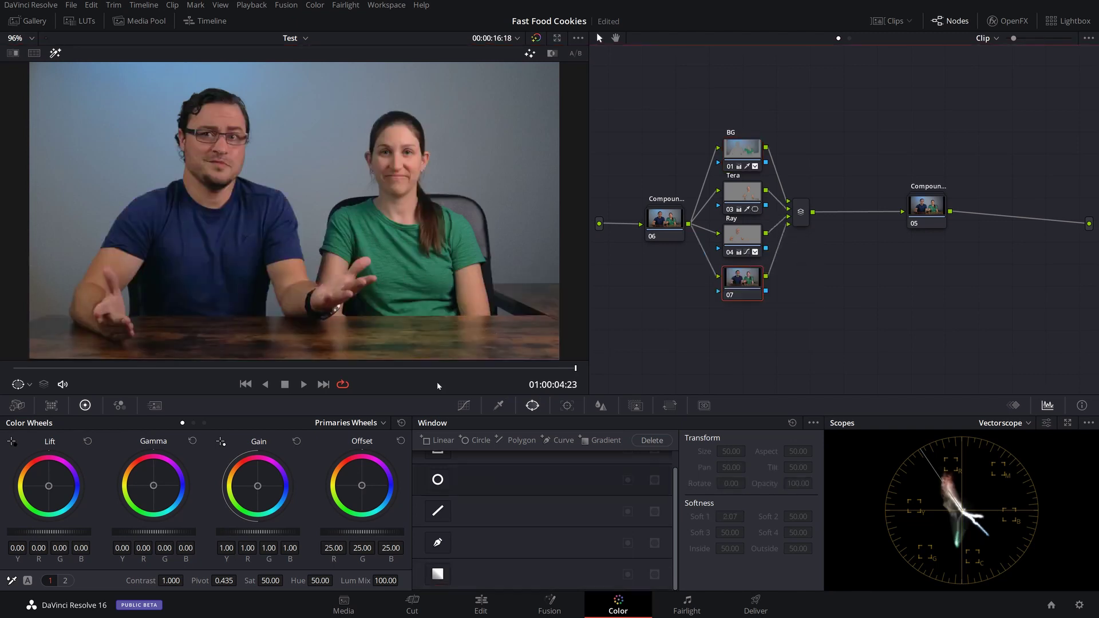
Key the green shirt in node 07, widening the hue range and lowering minimum saturation.
{"action": "left_click", "coordinate": [500, 407]}
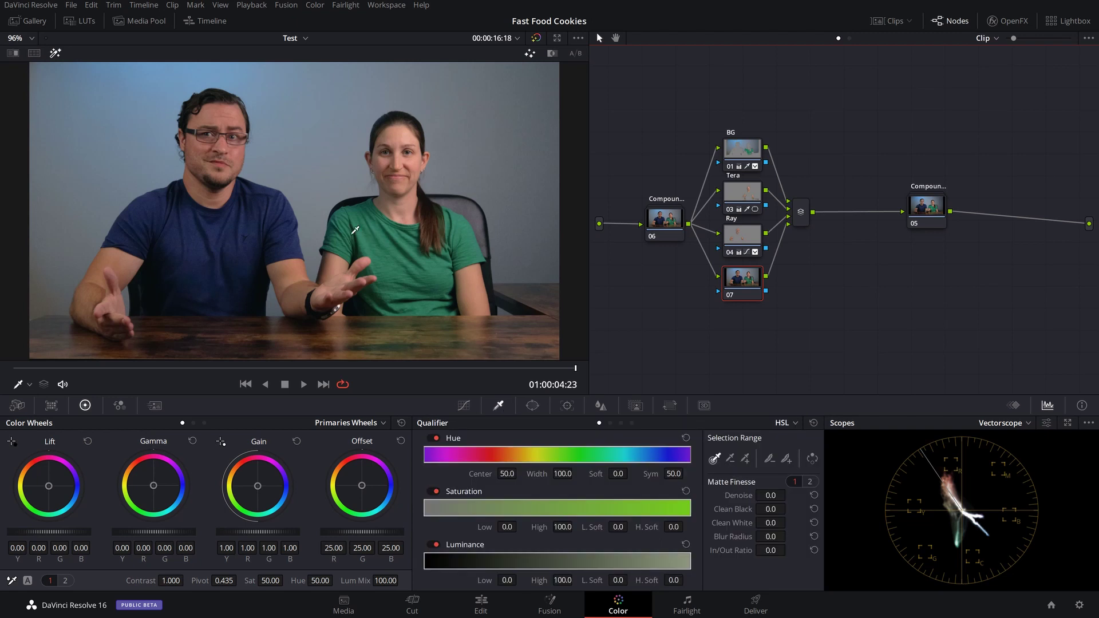
{"action": "left_click_drag", "start_coordinate": [354, 221], "coordinate": [405, 294]}
{"action": "left_click_drag", "start_coordinate": [485, 476], "coordinate": [528, 473]}
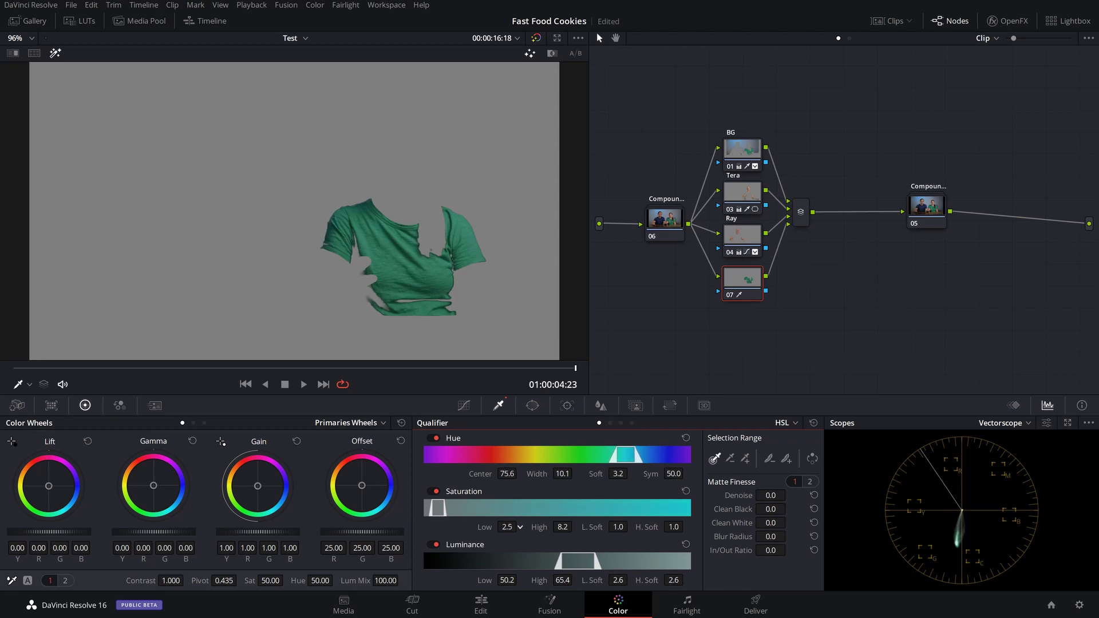
{"action": "left_click_drag", "start_coordinate": [507, 526], "coordinate": [499, 527]}
{"action": "key", "text": "alt+0"}
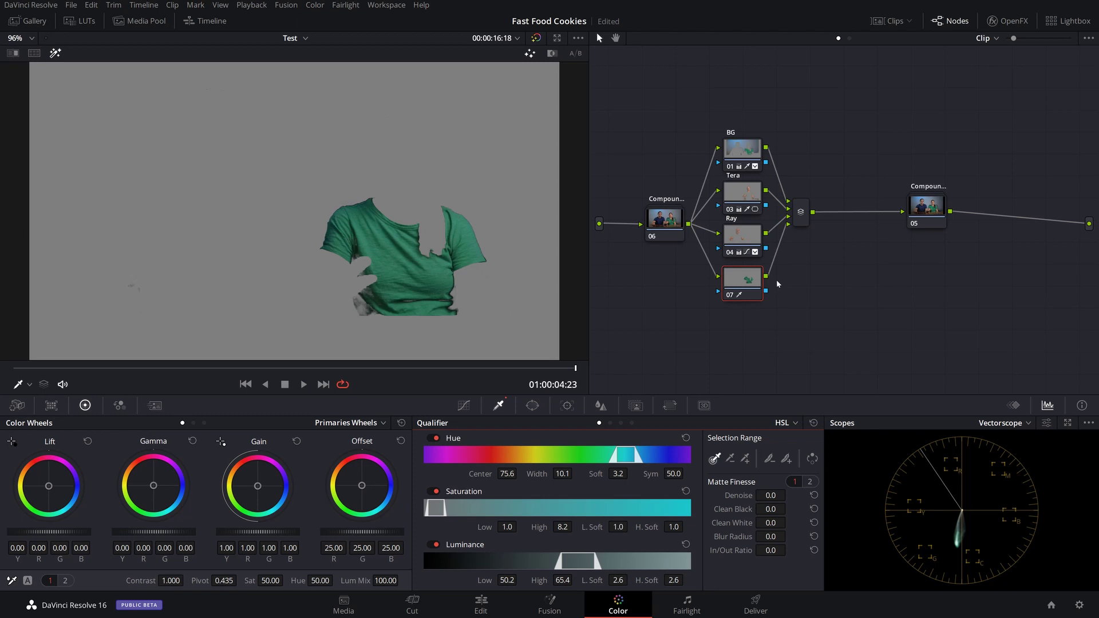
Add a serial node after the shirt key, then add node 09 after the BG node.
{"action": "key", "text": "alt+s"}
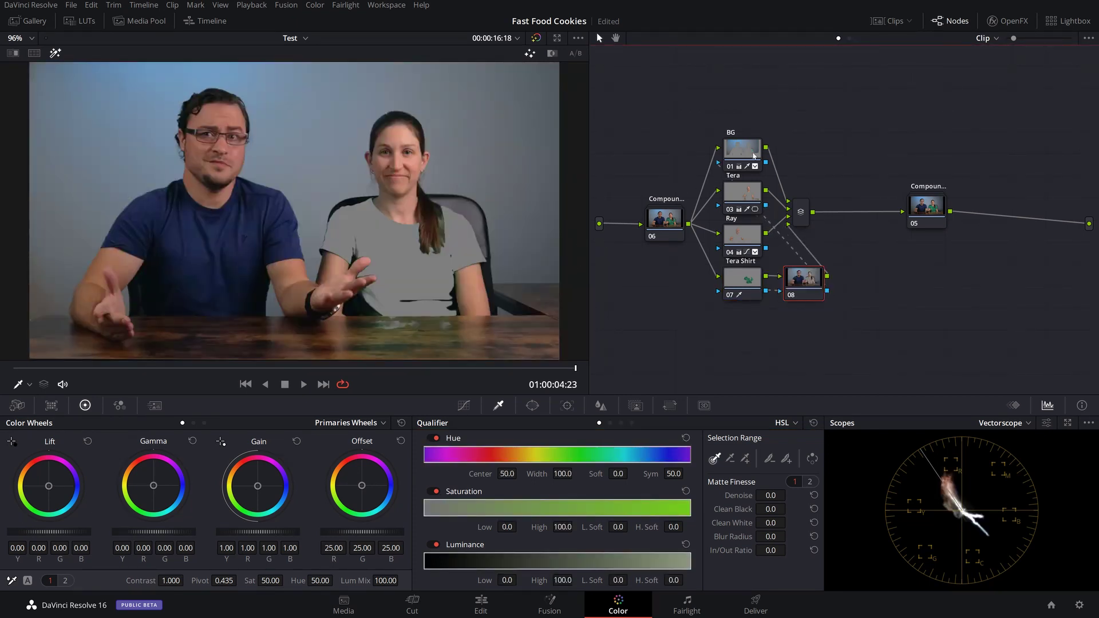
{"action": "left_click", "coordinate": [754, 156]}
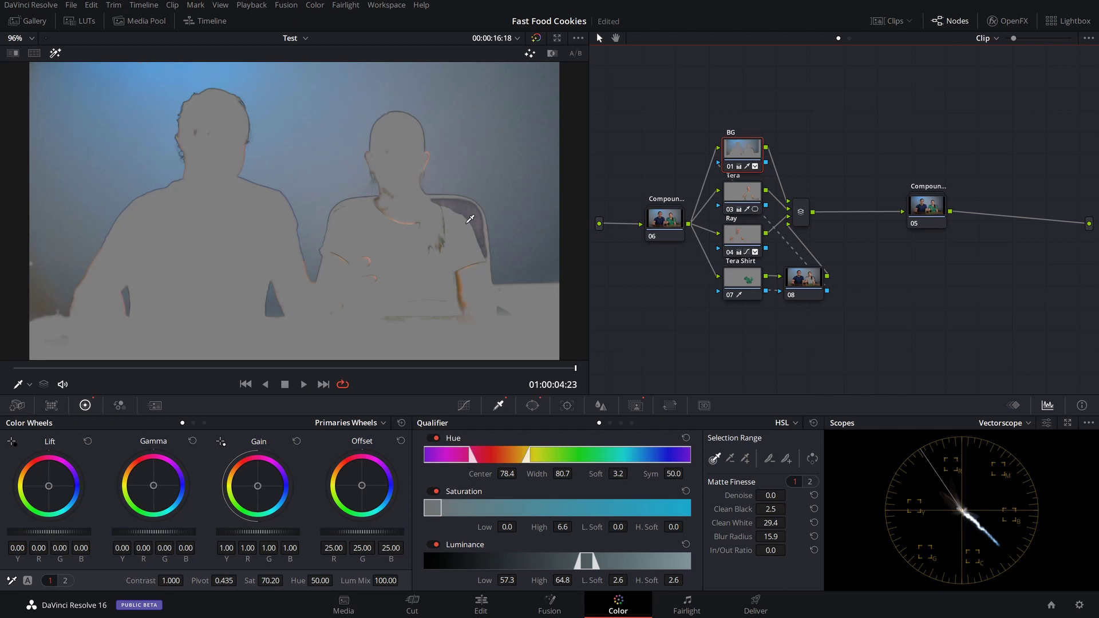
{"action": "key", "text": "alt+s"}
{"action": "key", "text": "alt+s"}
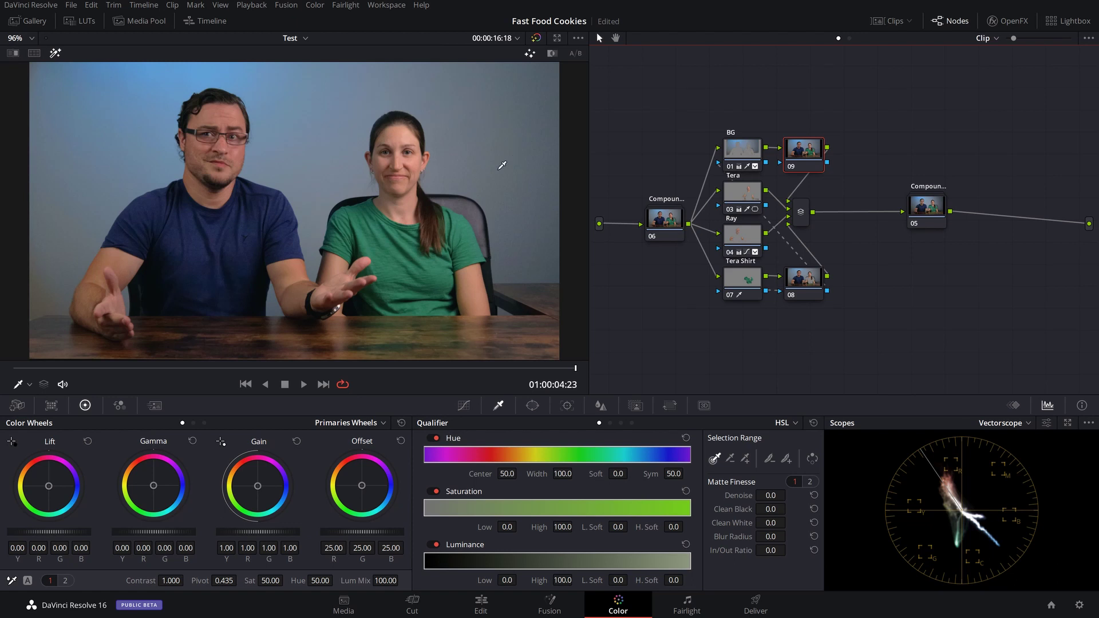
Give node 09 a gradient window rotated to 67.55, shifted right and up with soft falloff.
{"action": "left_click", "coordinate": [532, 405]}
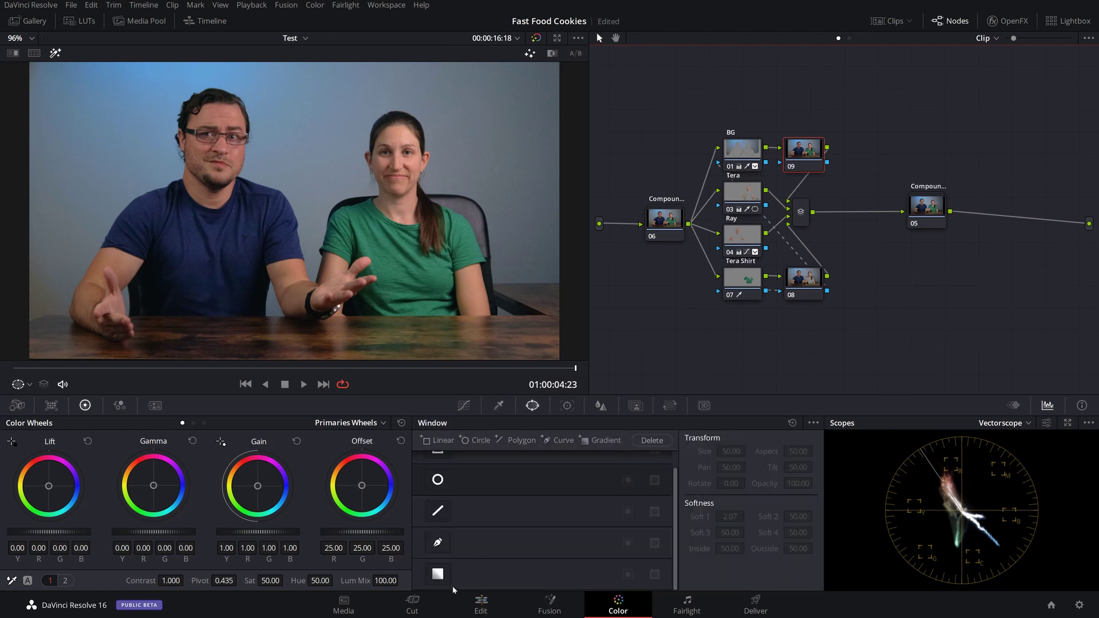
{"action": "left_click", "coordinate": [437, 573]}
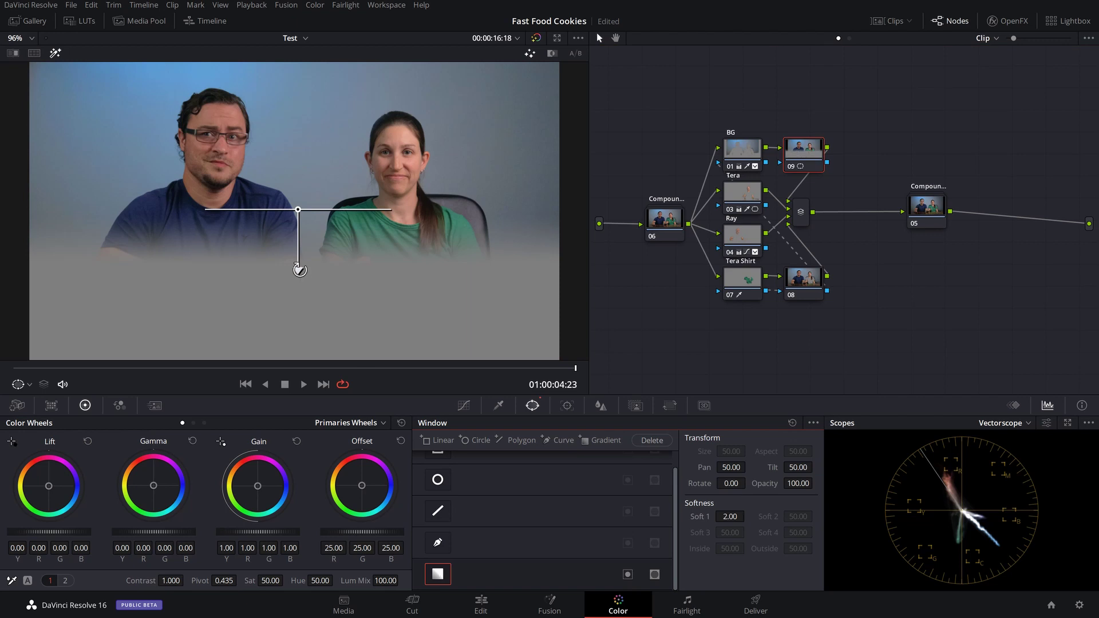
{"action": "left_click_drag", "start_coordinate": [299, 262], "coordinate": [176, 260]}
{"action": "left_click_drag", "start_coordinate": [299, 212], "coordinate": [400, 189]}
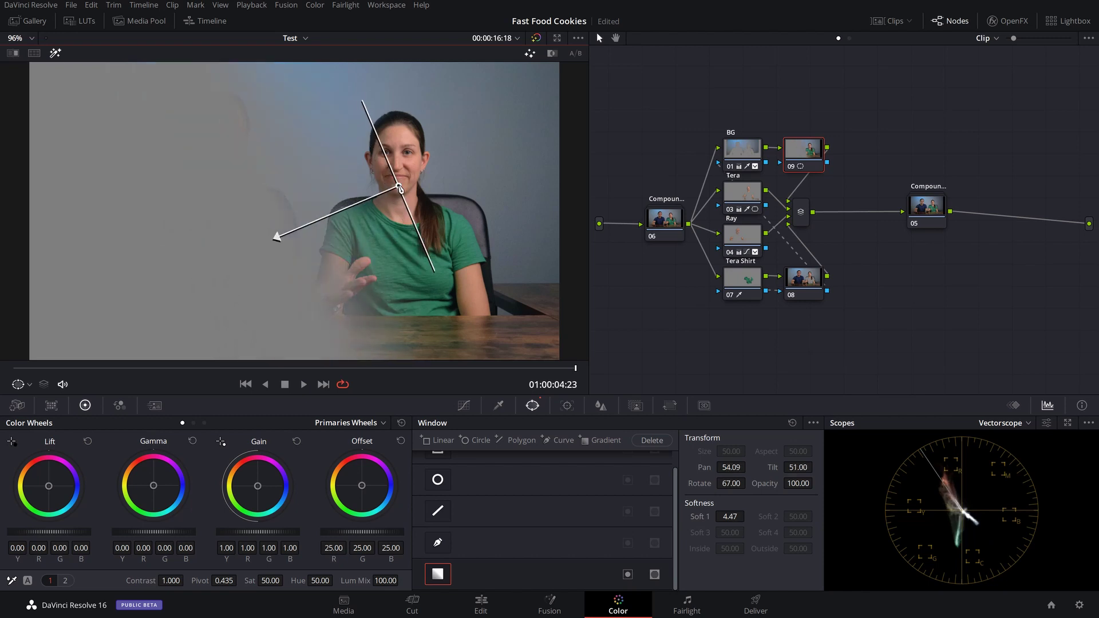
{"action": "left_click_drag", "start_coordinate": [297, 212], "coordinate": [292, 232]}
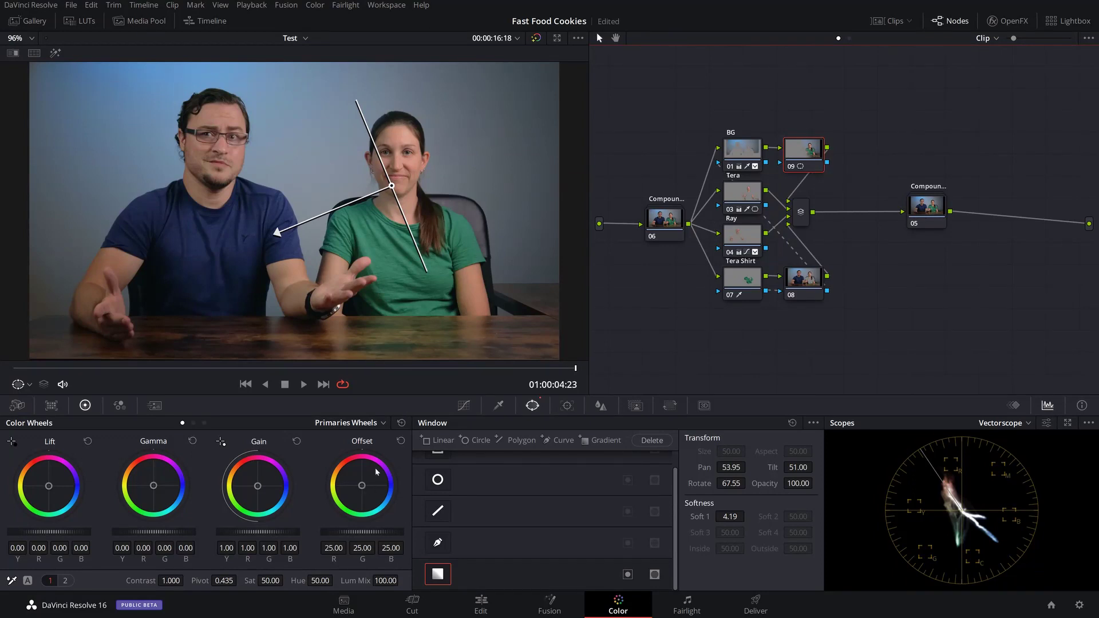
Tint the masked right side purple with the Offset wheel, then preview the qualifier matte.
{"action": "left_click_drag", "start_coordinate": [376, 472], "coordinate": [372, 477]}
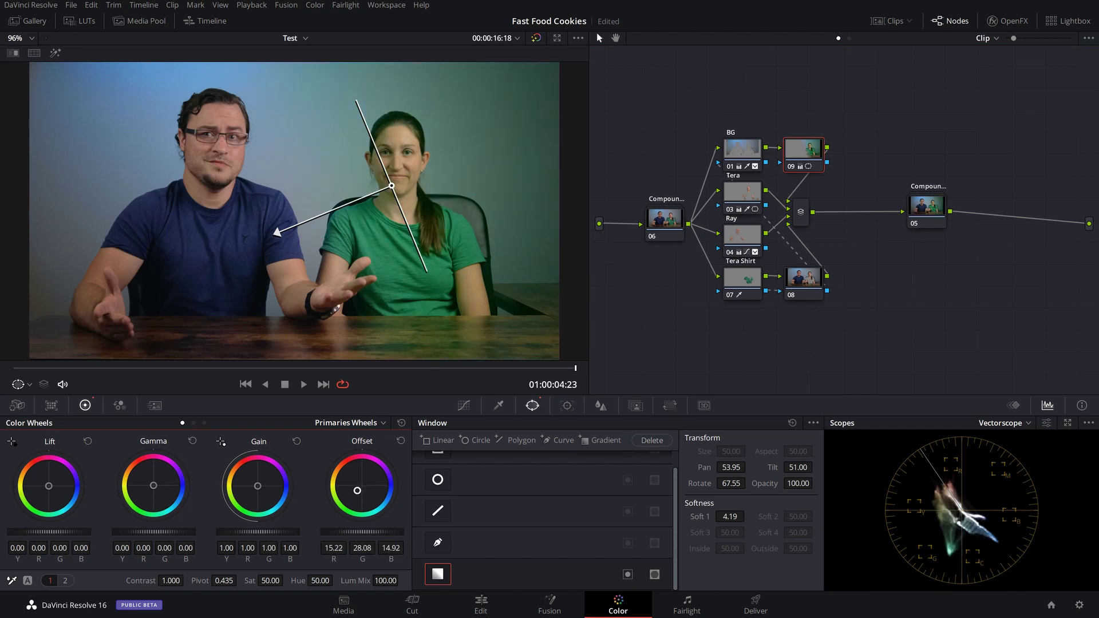
{"action": "left_click", "coordinate": [768, 165]}
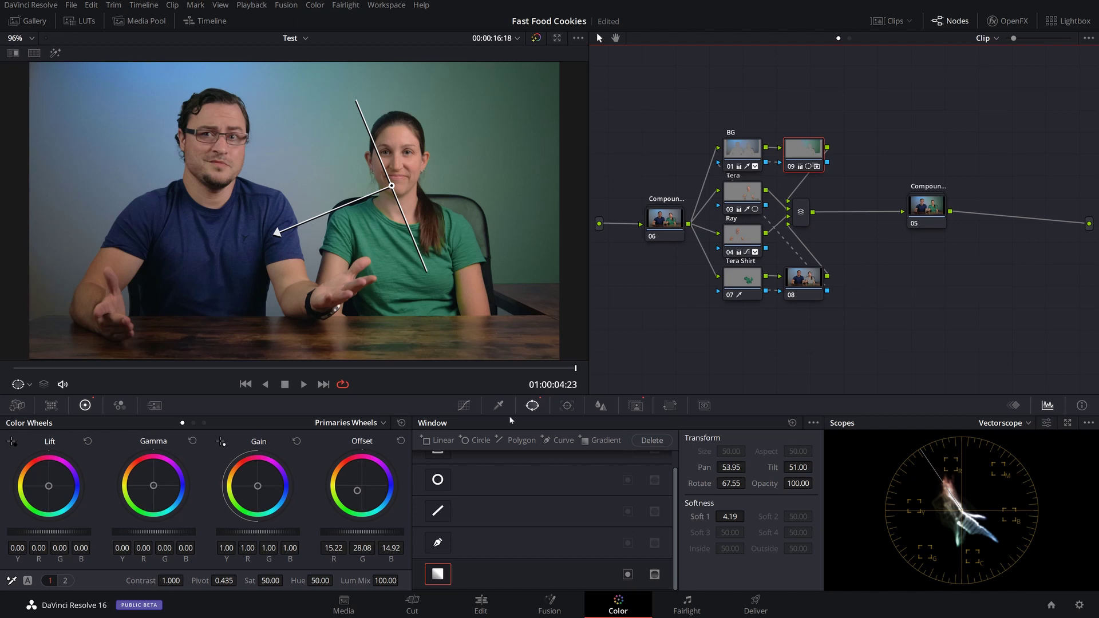
{"action": "left_click_drag", "start_coordinate": [361, 491], "coordinate": [366, 480]}
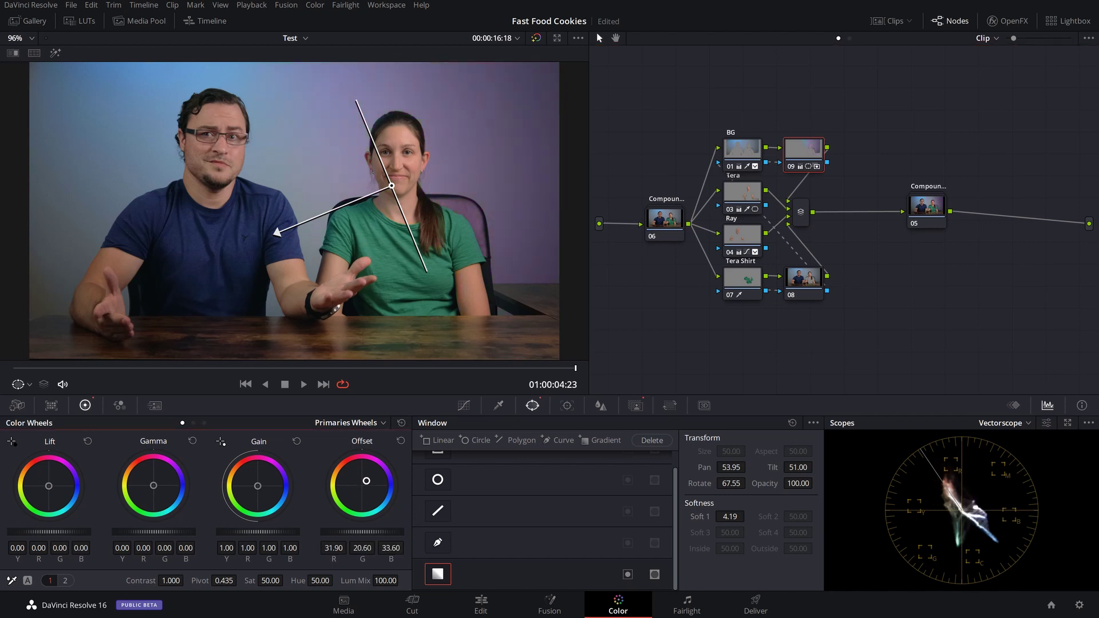
{"action": "left_click_drag", "start_coordinate": [367, 481], "coordinate": [367, 480]}
{"action": "left_click", "coordinate": [498, 405]}
{"action": "key", "text": "shift+h"}
Raise node 09's Saturation Low to 0.9, checking the matte, so purple stays off the woman.
{"action": "left_click_drag", "start_coordinate": [426, 515], "coordinate": [427, 512]}
{"action": "key", "text": "shift+h"}
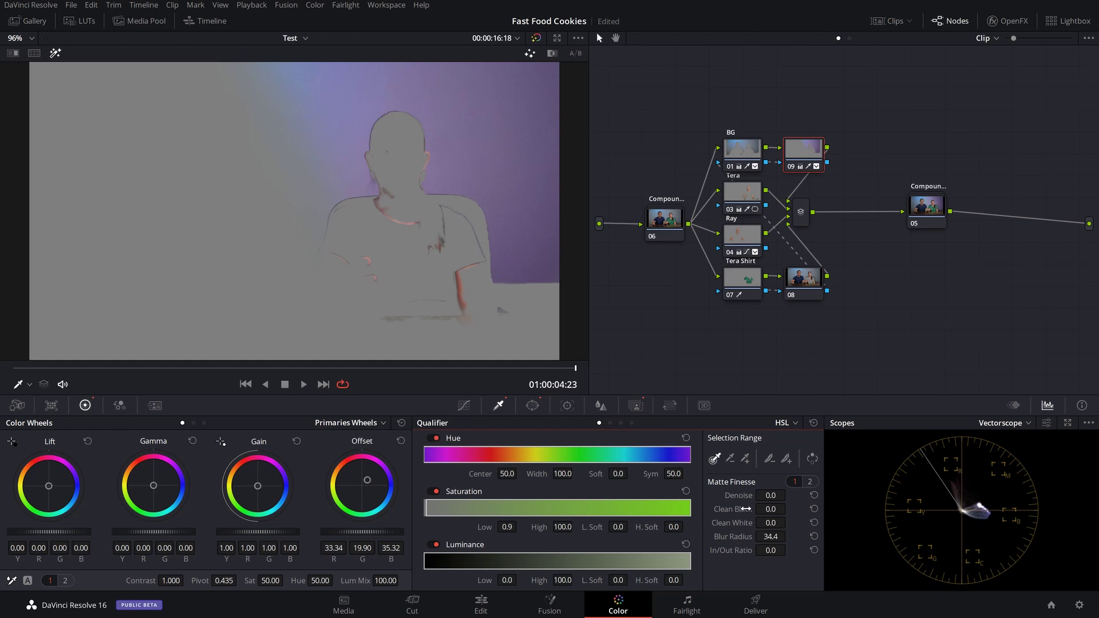
{"action": "key", "text": "shift+h"}
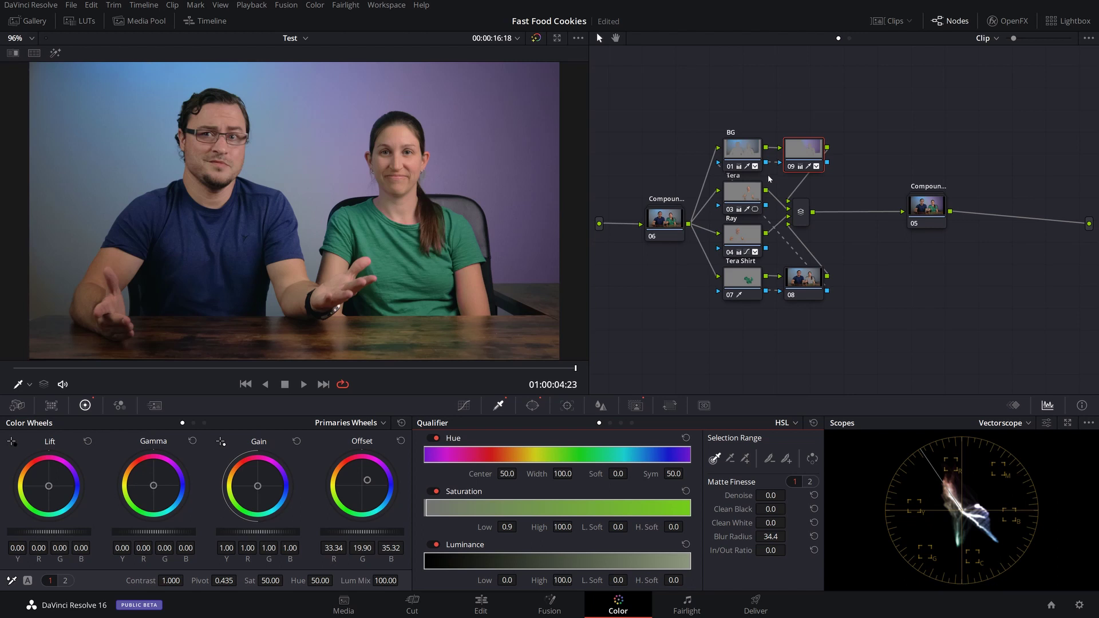
Add node 10 with a circle window stretched into a soft, rotated ellipse in the upper right.
{"action": "key", "text": "alt+s"}
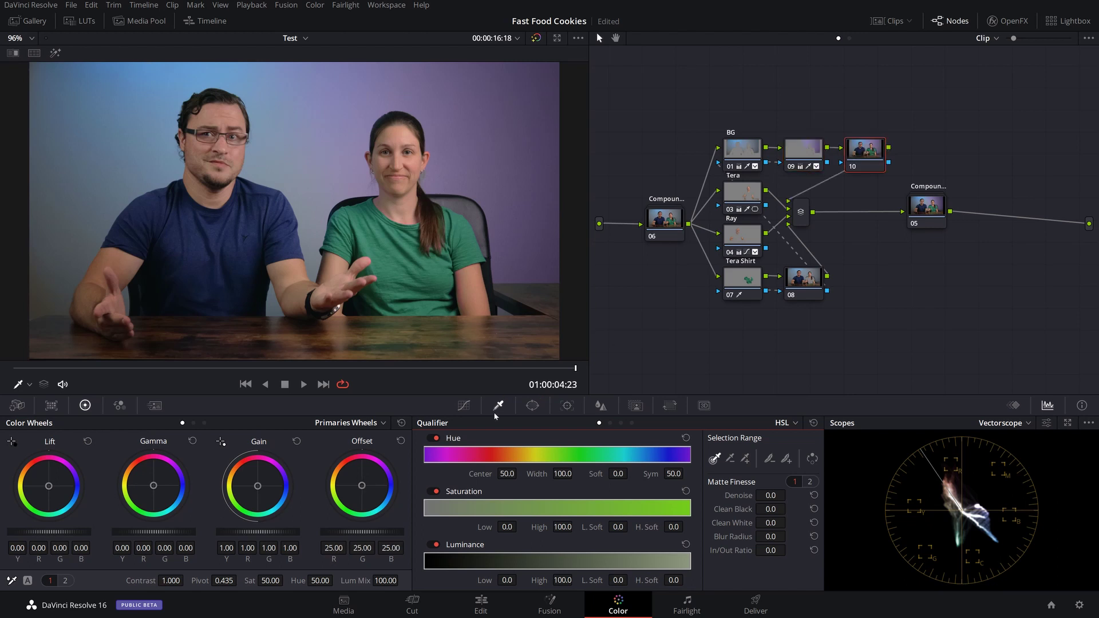
{"action": "left_click", "coordinate": [532, 405]}
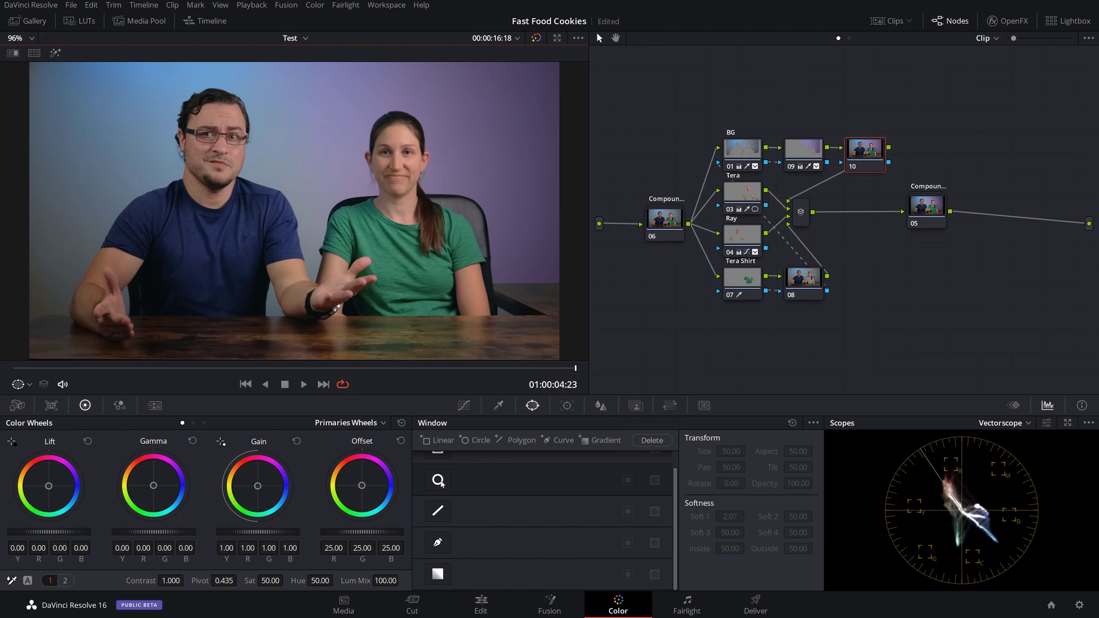
{"action": "left_click", "coordinate": [437, 479]}
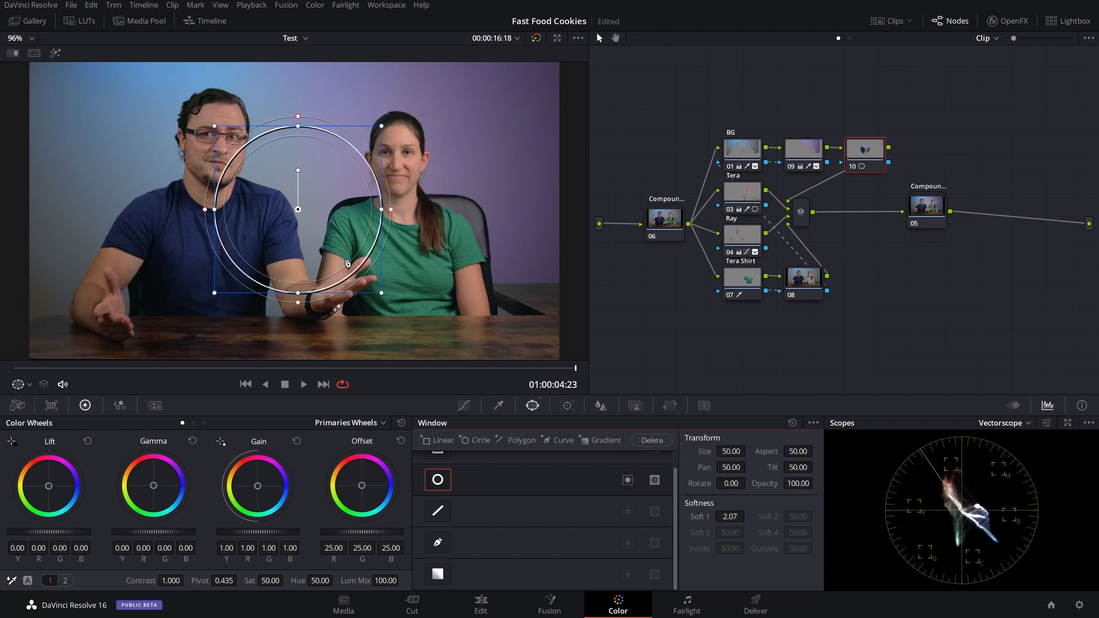
{"action": "left_click_drag", "start_coordinate": [381, 295], "coordinate": [358, 246]}
{"action": "left_click_drag", "start_coordinate": [309, 180], "coordinate": [454, 114]}
{"action": "left_click_drag", "start_coordinate": [545, 121], "coordinate": [581, 121]}
{"action": "left_click_drag", "start_coordinate": [442, 84], "coordinate": [417, 90]}
{"action": "left_click_drag", "start_coordinate": [531, 108], "coordinate": [545, 87]}
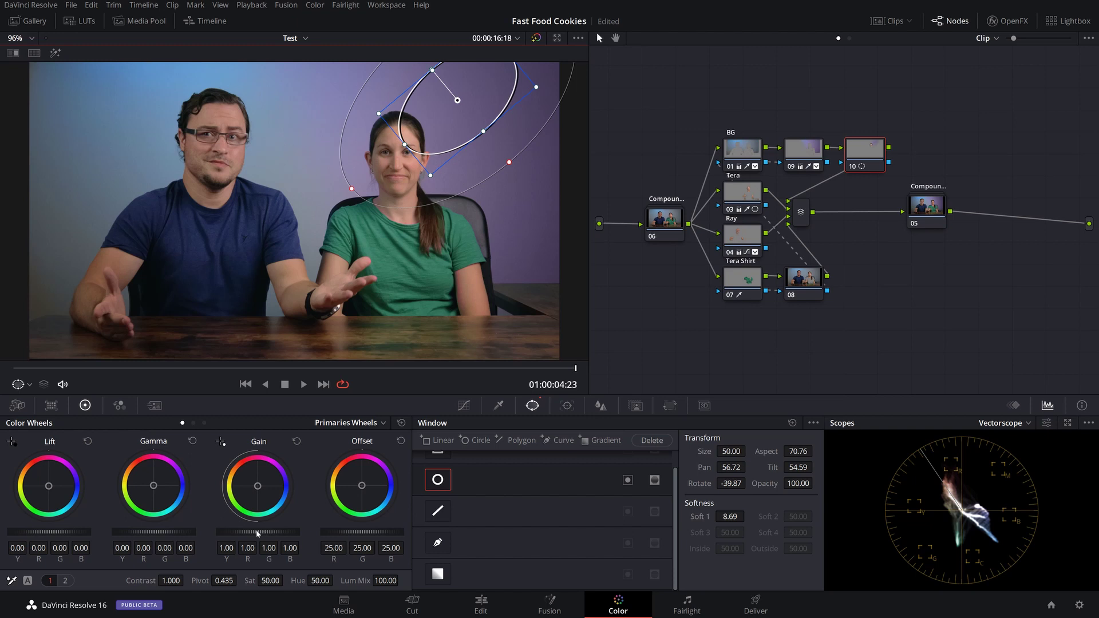
Raise Gain to 1.42 inside the ellipse and push it further up-right, rotated and softer.
{"action": "left_click_drag", "start_coordinate": [258, 532], "coordinate": [287, 532]}
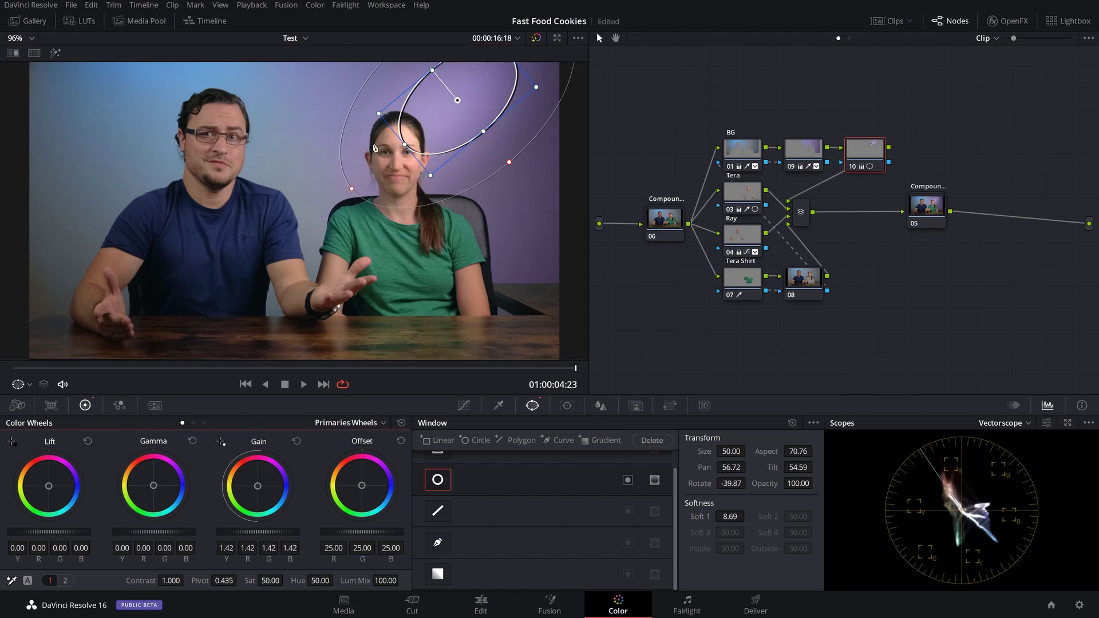
{"action": "left_click_drag", "start_coordinate": [425, 170], "coordinate": [518, 131]}
{"action": "scroll", "coordinate": [518, 132], "scroll_direction": "down", "scroll_amount": 2}
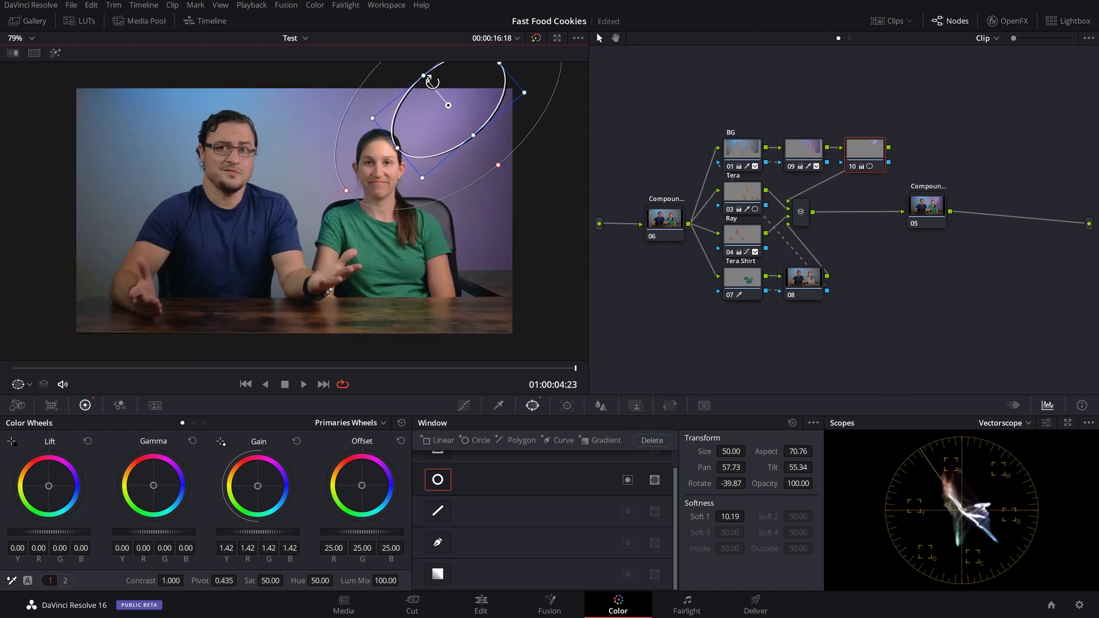
{"action": "left_click_drag", "start_coordinate": [525, 94], "coordinate": [529, 85]}
{"action": "left_click_drag", "start_coordinate": [507, 161], "coordinate": [559, 196]}
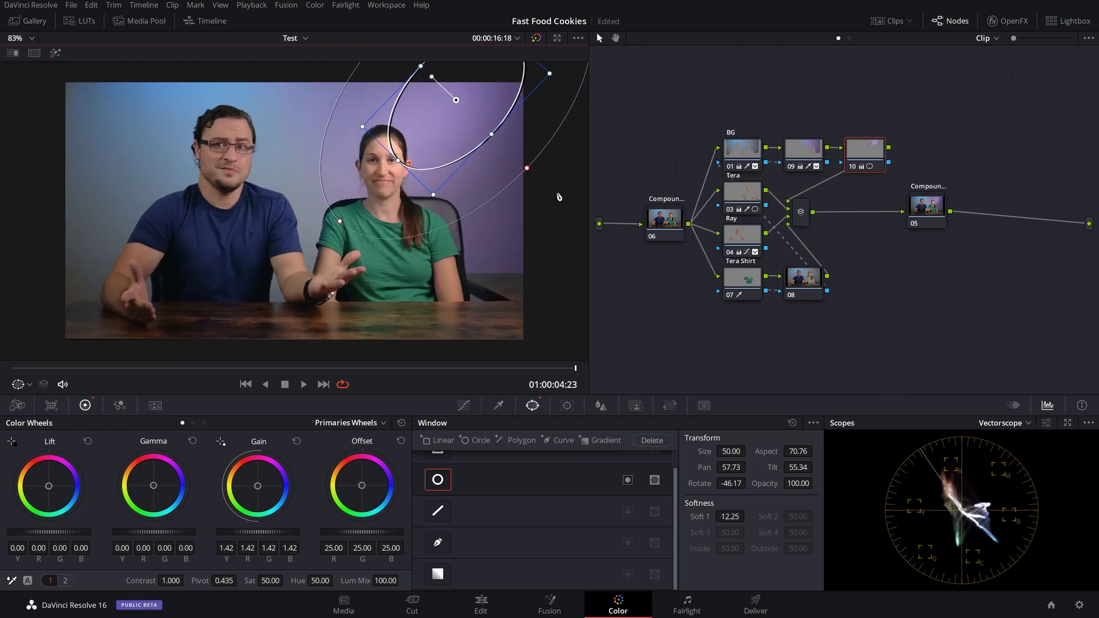
{"action": "scroll", "coordinate": [559, 196], "scroll_direction": "up", "scroll_amount": 2}
Compare node 01's mask, select final node 05 and scrub back through the clip to preview the grade.
{"action": "left_click", "coordinate": [742, 150]}
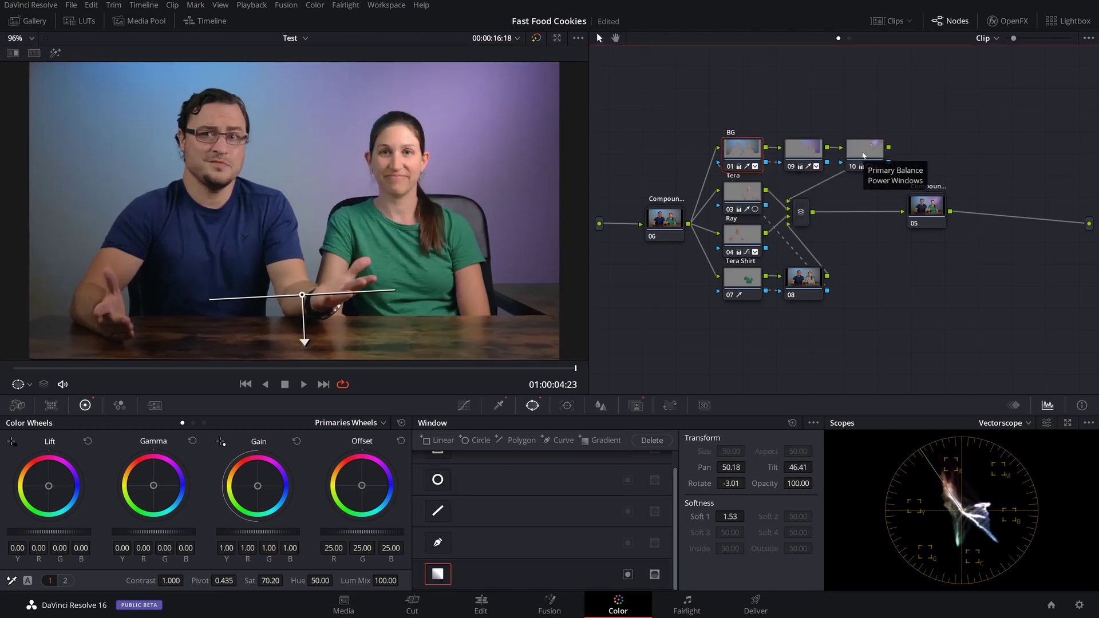
{"action": "left_click", "coordinate": [863, 155]}
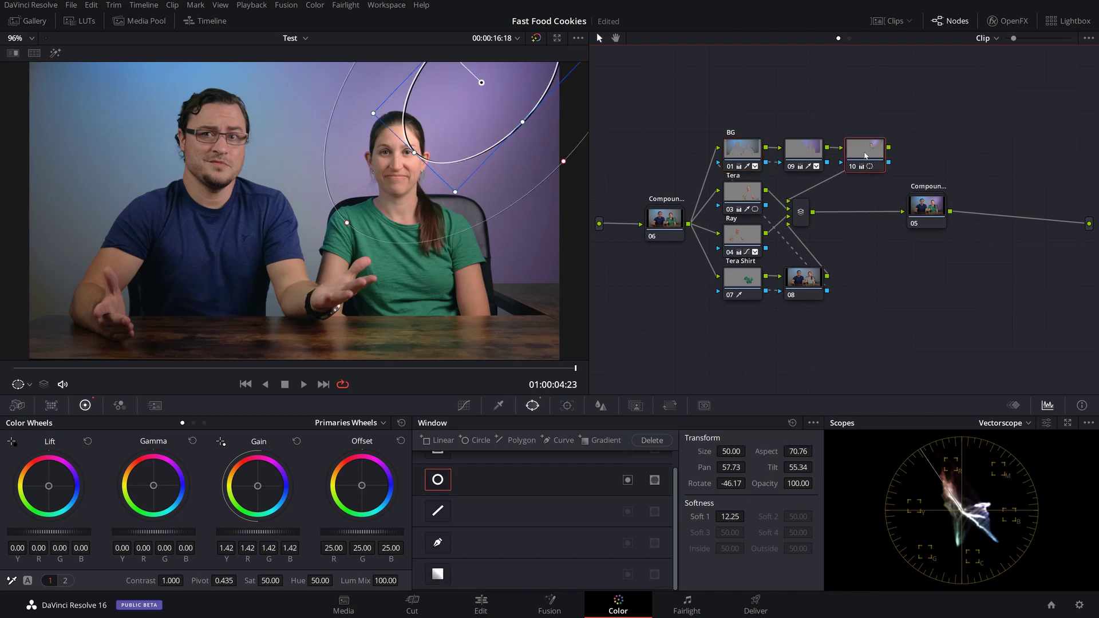
{"action": "key", "text": "shift+apostrophe"}
{"action": "left_click_drag", "start_coordinate": [575, 368], "coordinate": [5, 405]}
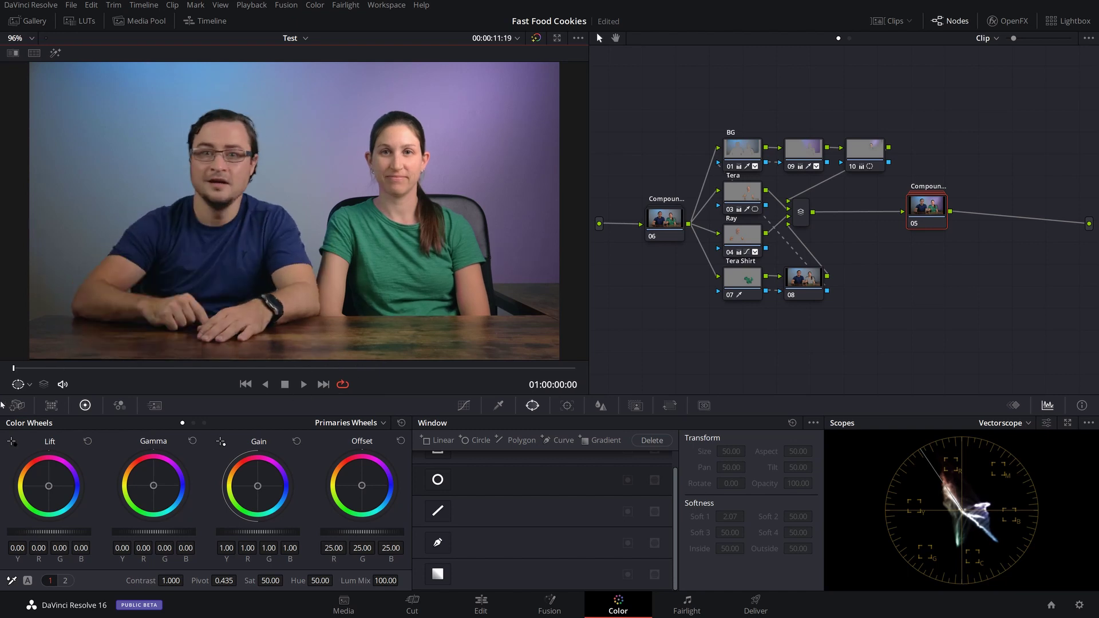